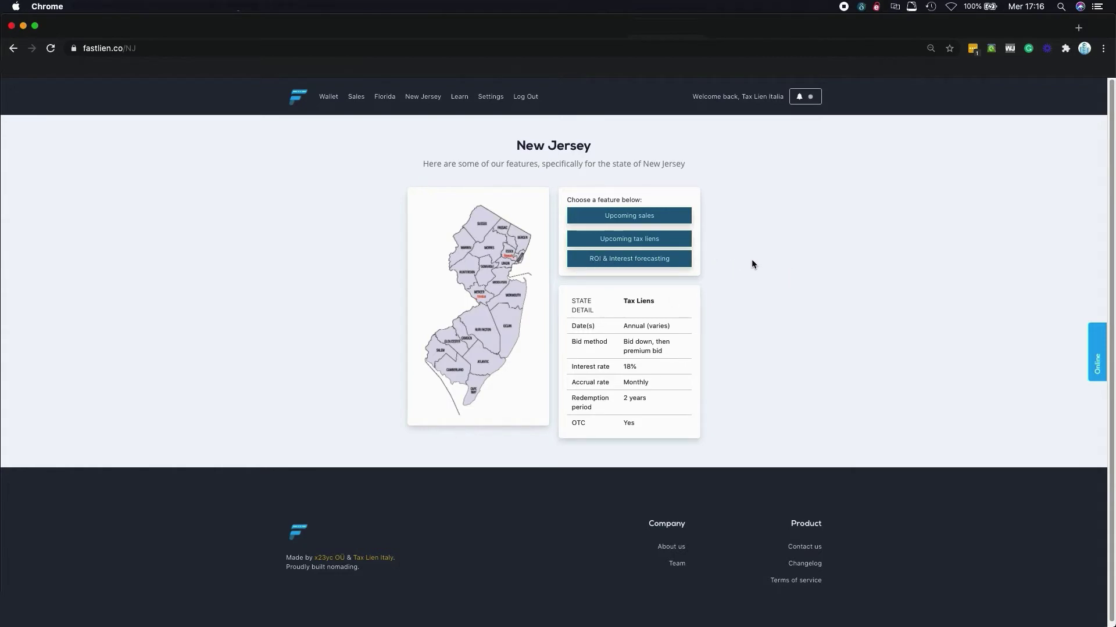
# - Open New Jersey's ROI and interest forecasting with the interest strategy and select Allentown as the district
pyautogui.click(607, 261)
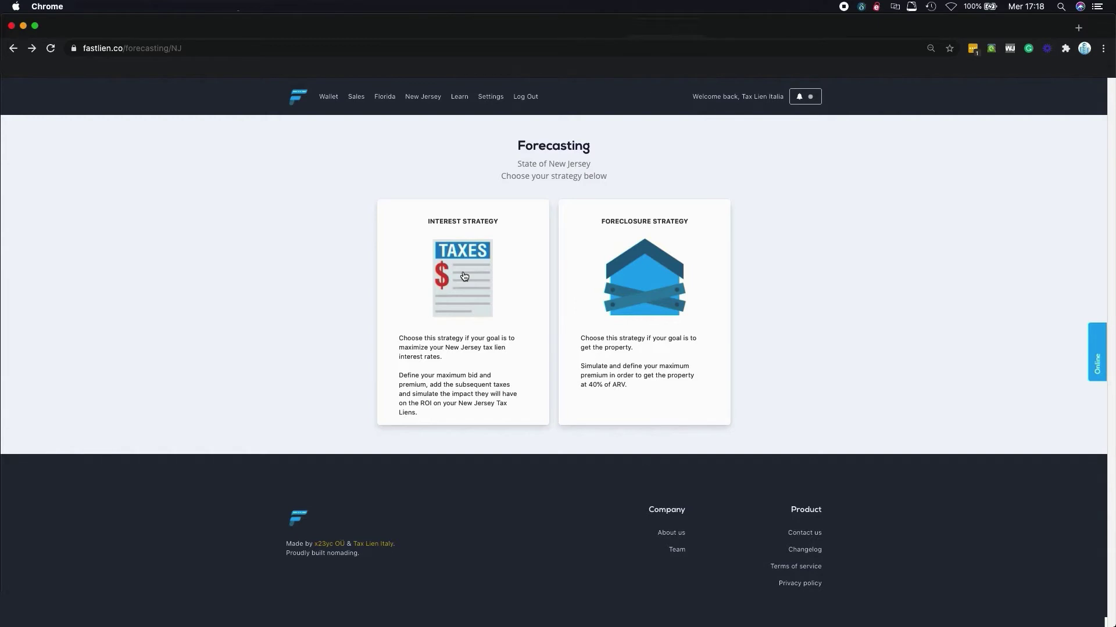
pyautogui.click(464, 276)
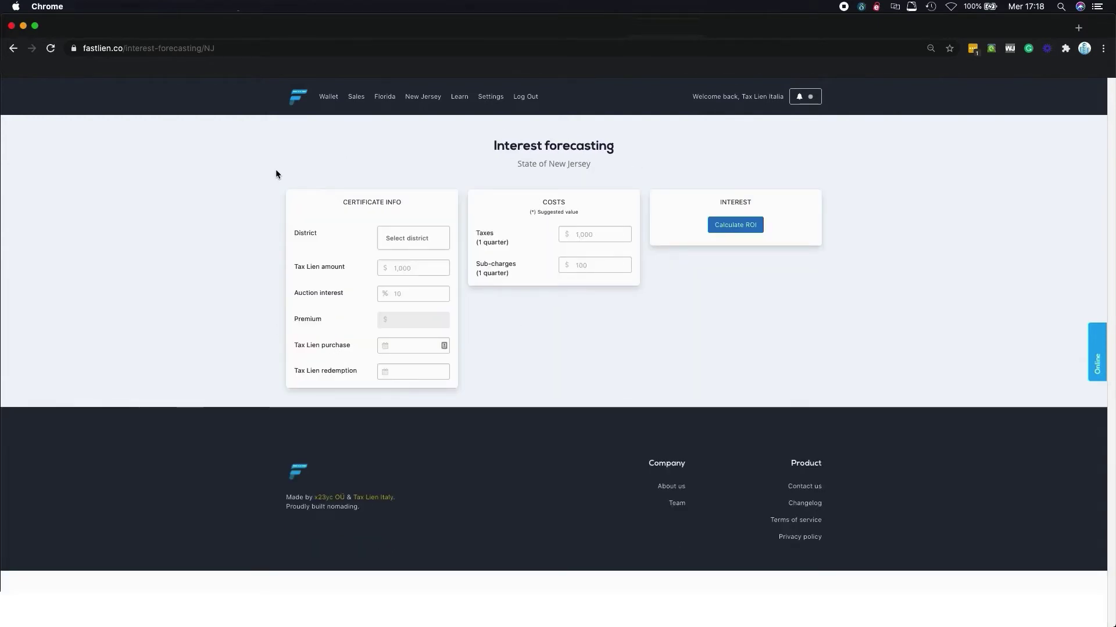
pyautogui.click(399, 236)
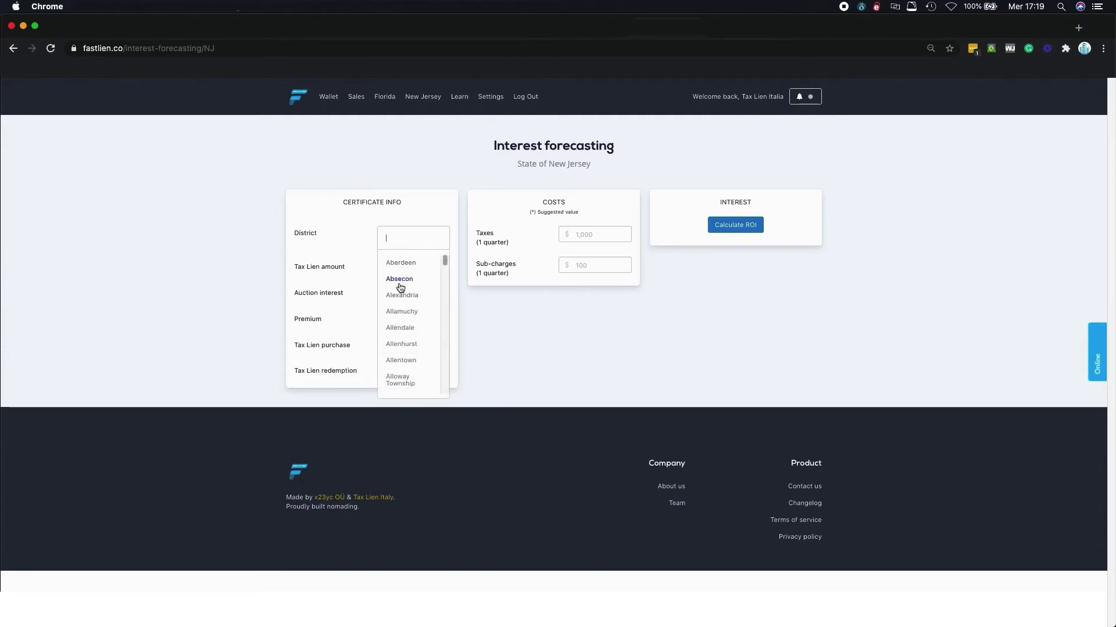
pyautogui.click(401, 360)
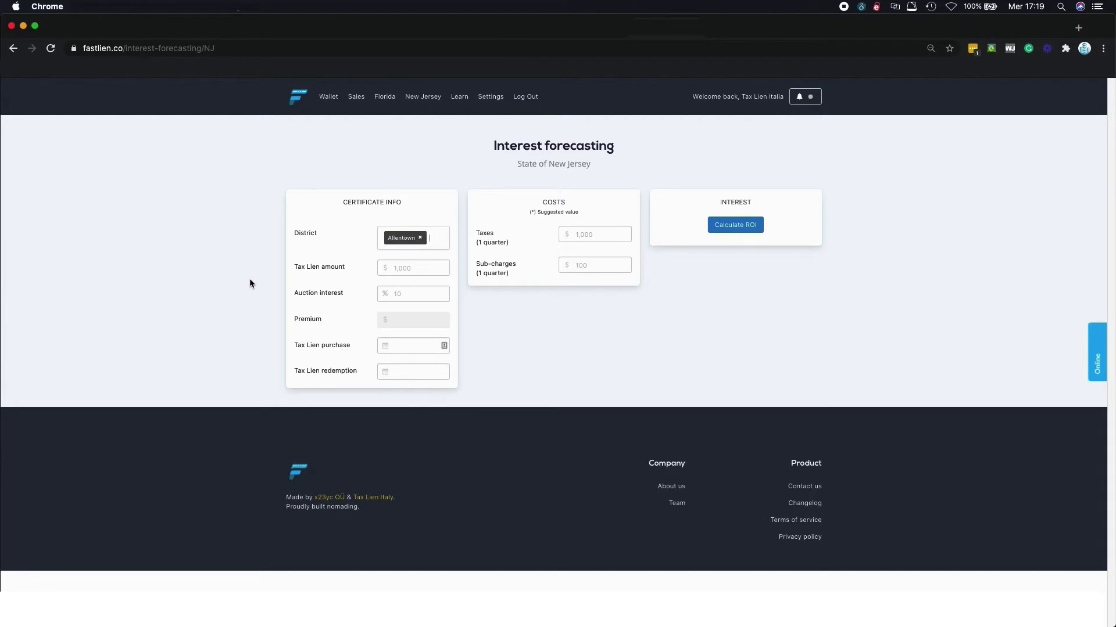
# - Set the certificate's tax lien amount to $3000 and its auction interest to 12%
pyautogui.click(396, 272)
pyautogui.write('3000')
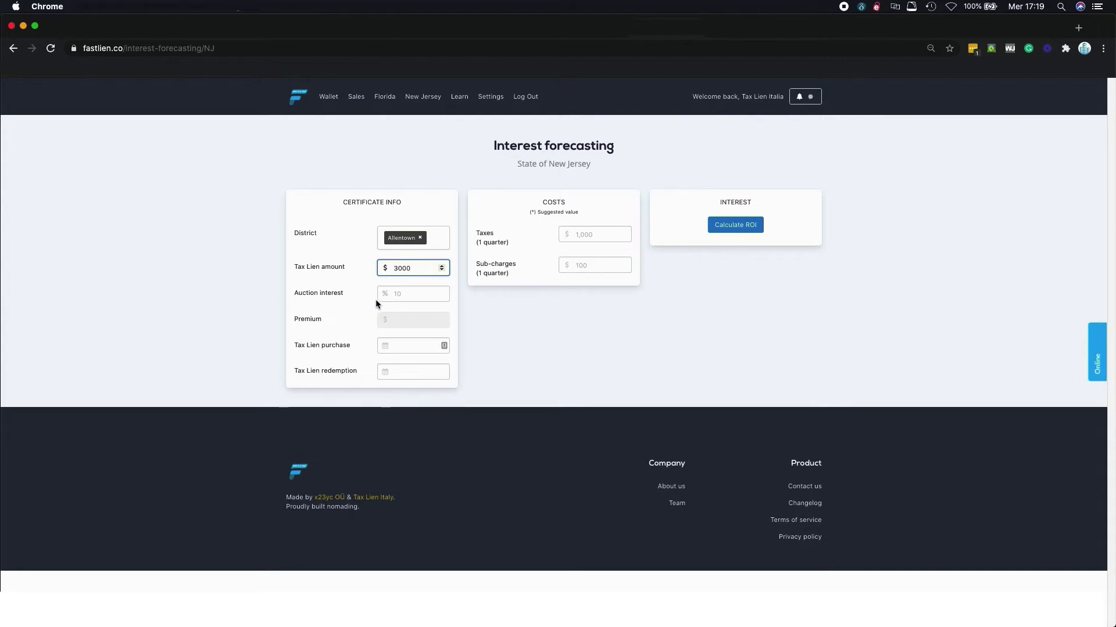
pyautogui.click(413, 294)
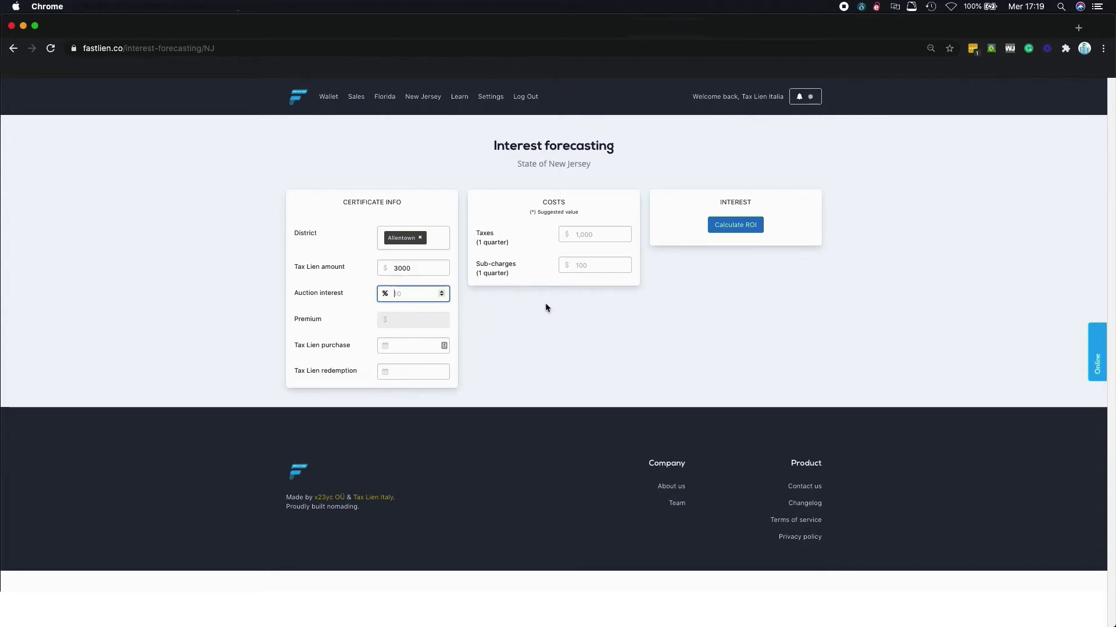
pyautogui.write('12')
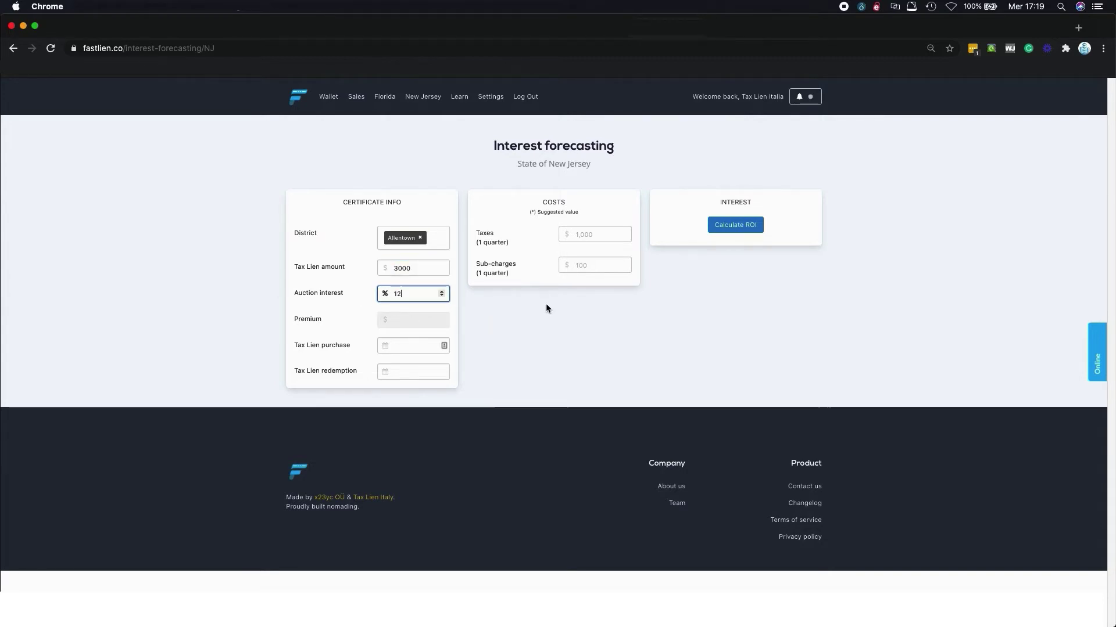
pyautogui.click(575, 312)
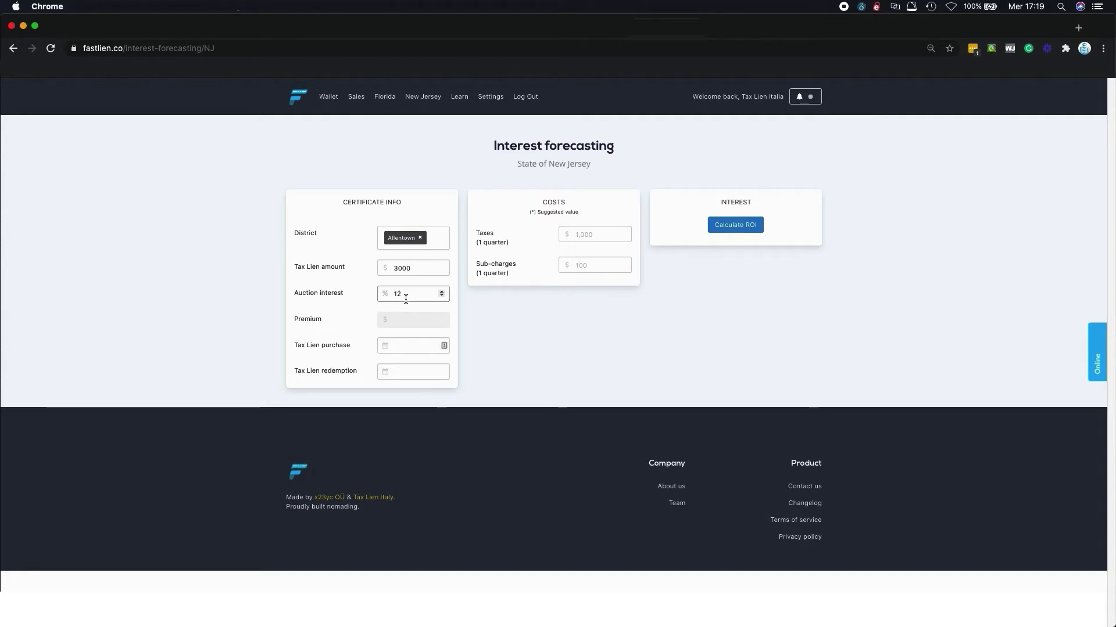
# - Set the tax lien purchase date to 10/11/2020 and the redemption date to 03/21/2022
pyautogui.click(395, 344)
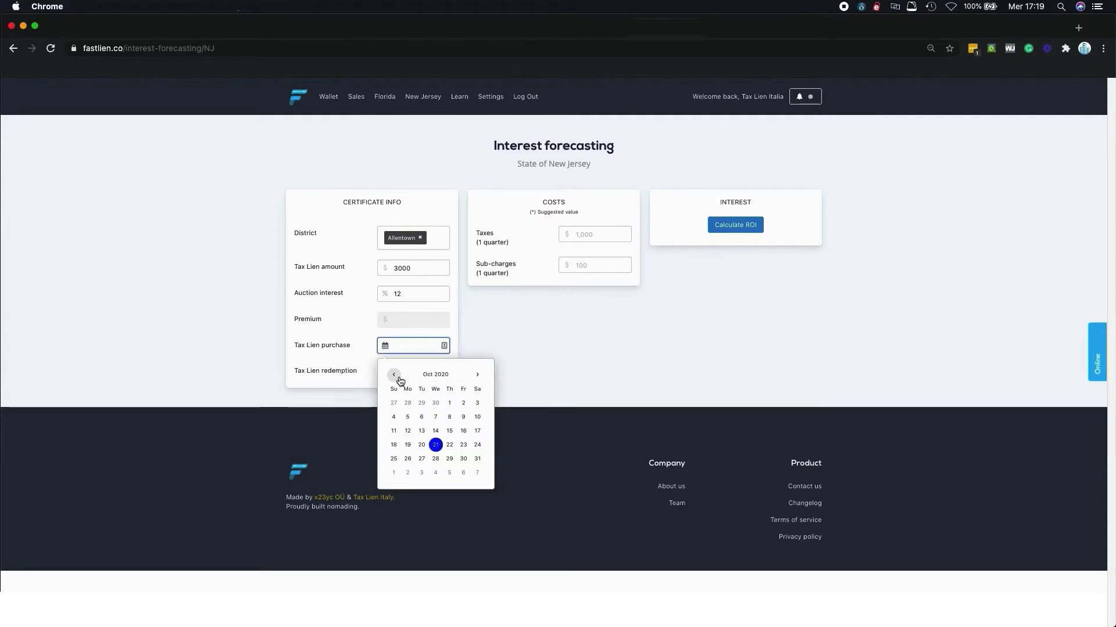
pyautogui.click(393, 430)
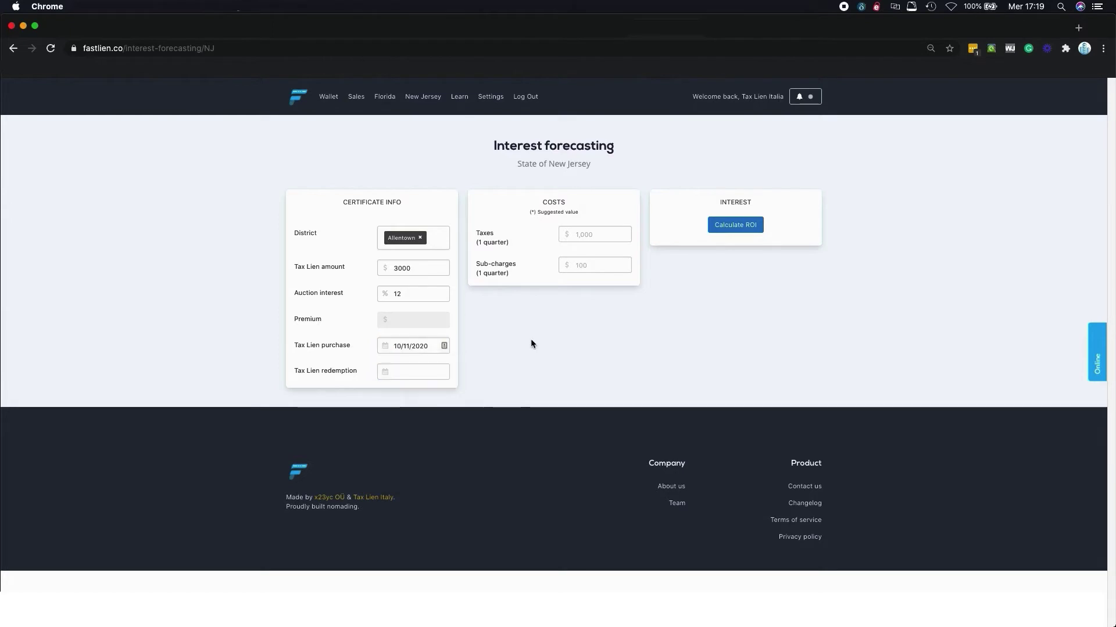
pyautogui.click(407, 371)
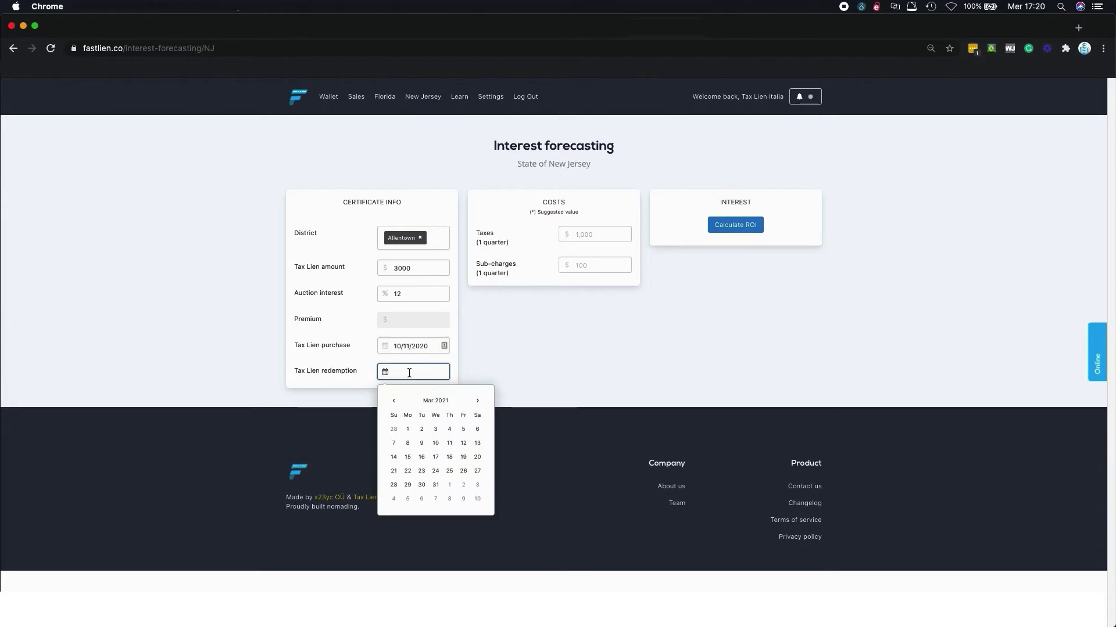
pyautogui.click(448, 402)
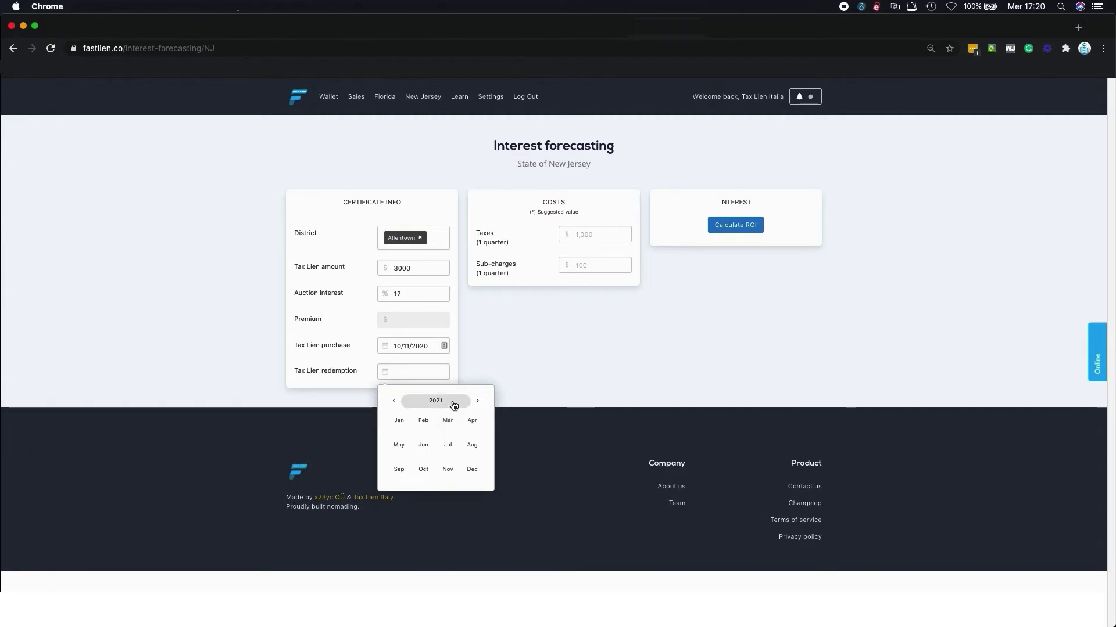
pyautogui.click(477, 400)
pyautogui.click(448, 421)
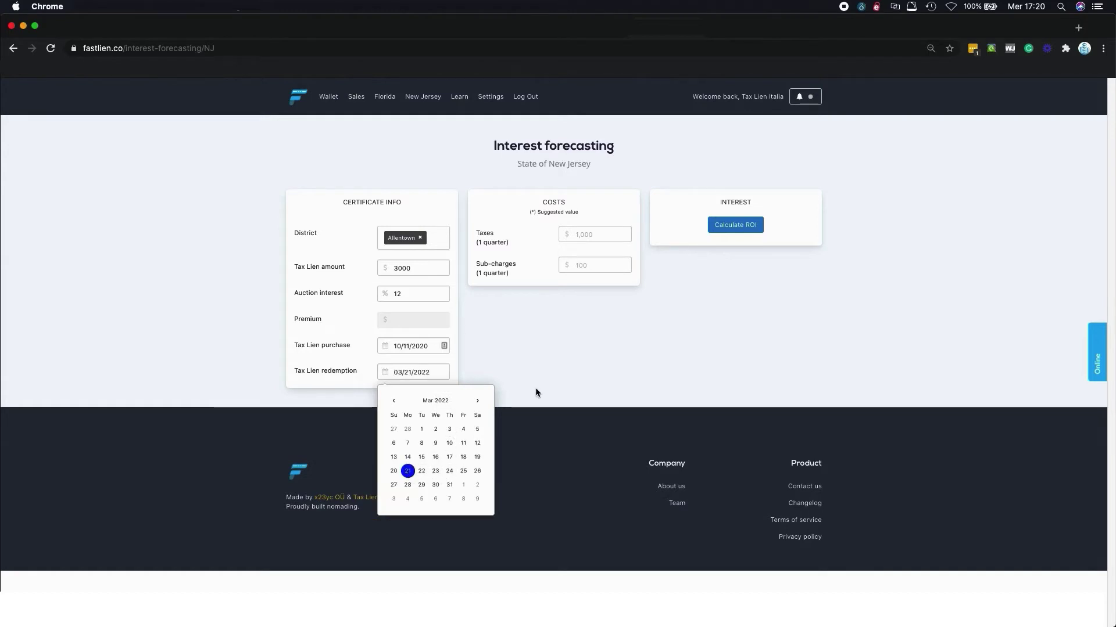
pyautogui.click(508, 372)
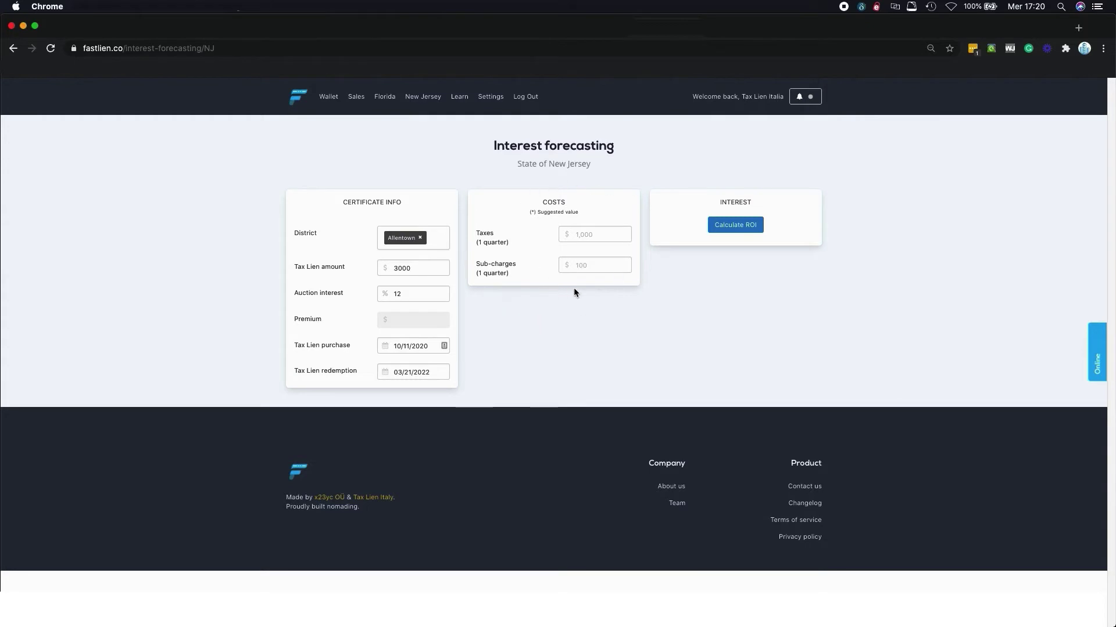
# - Set the quarterly taxes to $230 and sub-charges to $150, and calculate the ROI
pyautogui.click(576, 235)
pyautogui.write('230')
pyautogui.click(558, 266)
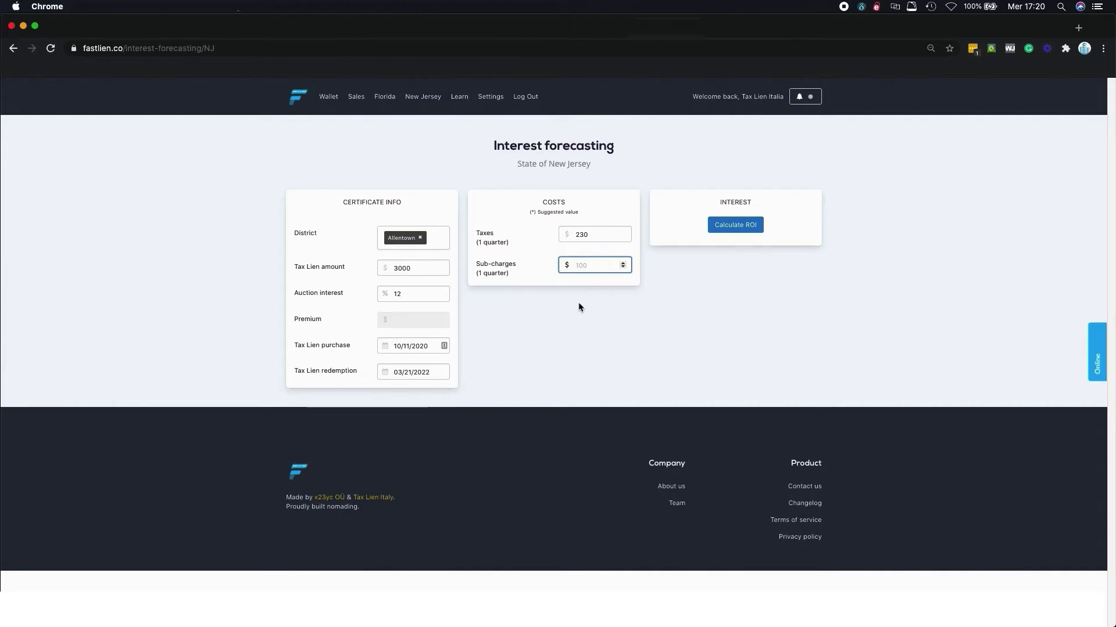
pyautogui.write('15')
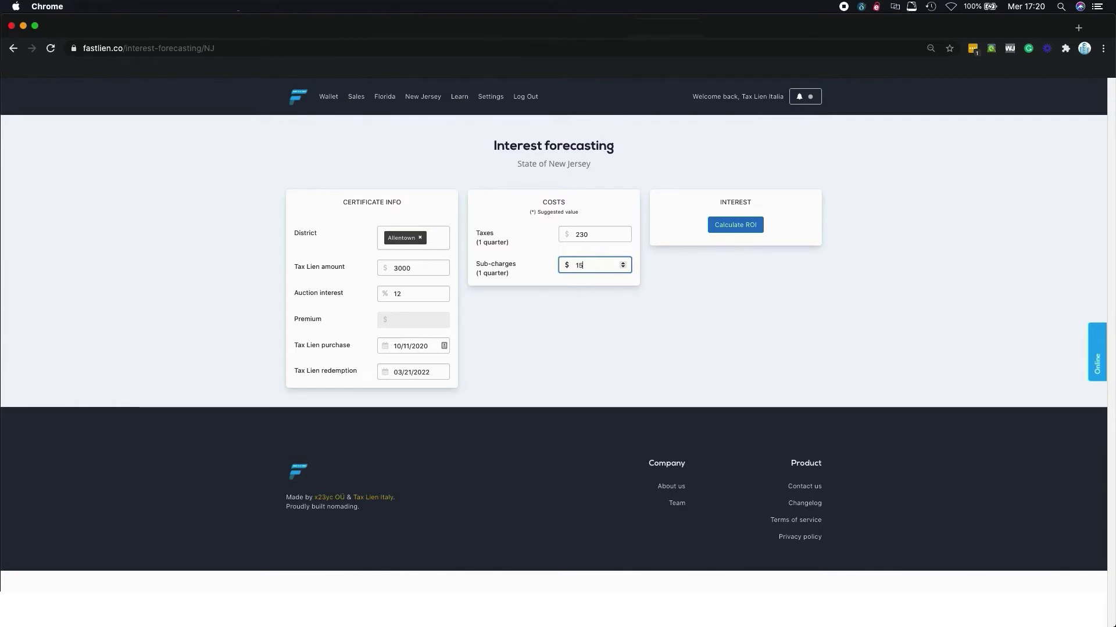
pyautogui.write('0')
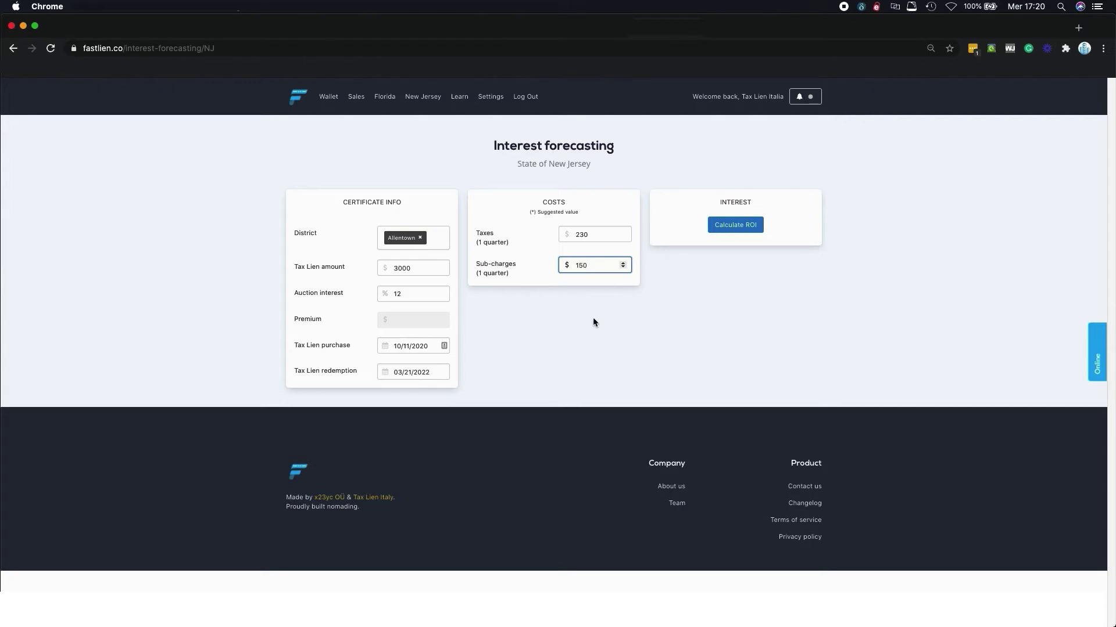
pyautogui.click(660, 315)
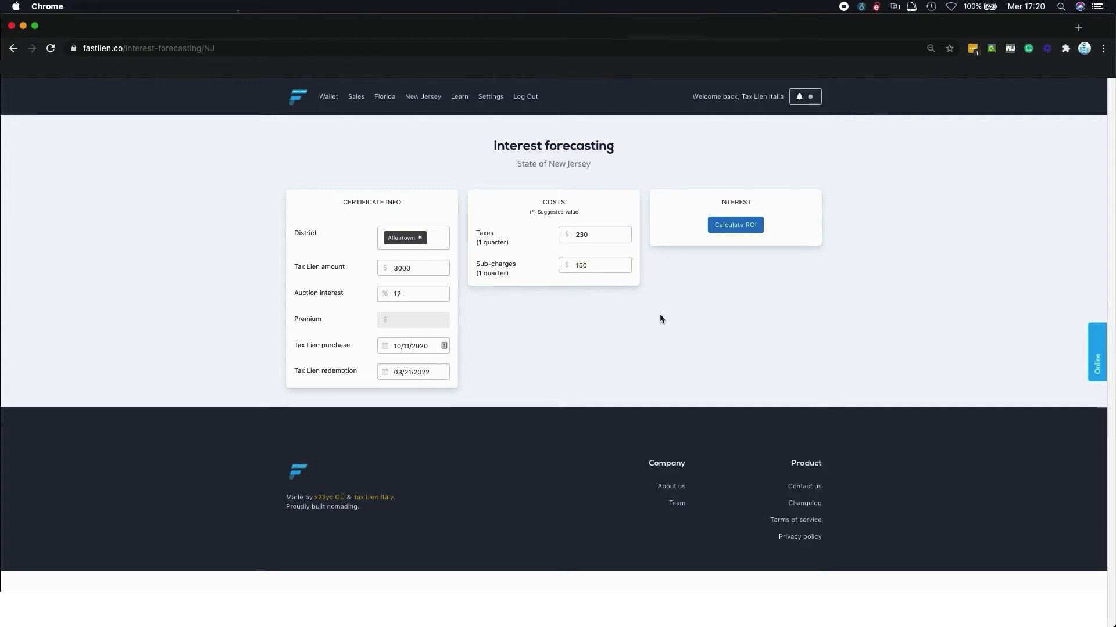
pyautogui.click(735, 226)
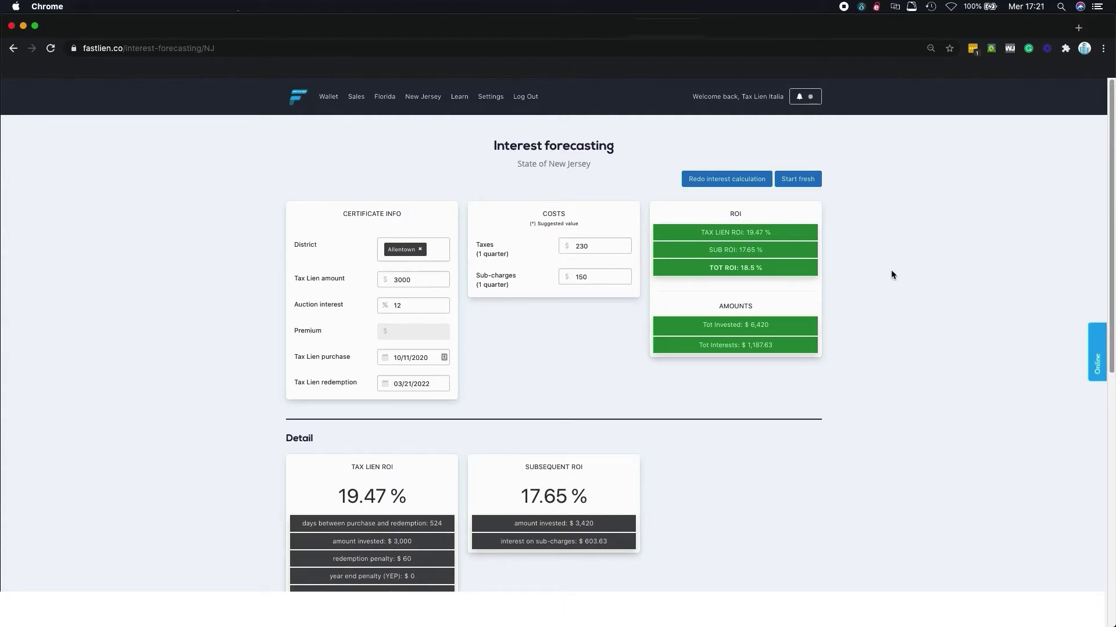
# - Examine the ROI summary, invested amounts, tax lien and subsequent ROI details, and the simulated five-year interests
pyautogui.moveTo(705, 231)
pyautogui.moveTo(716, 249)
pyautogui.scroll(-1, 885, 285)
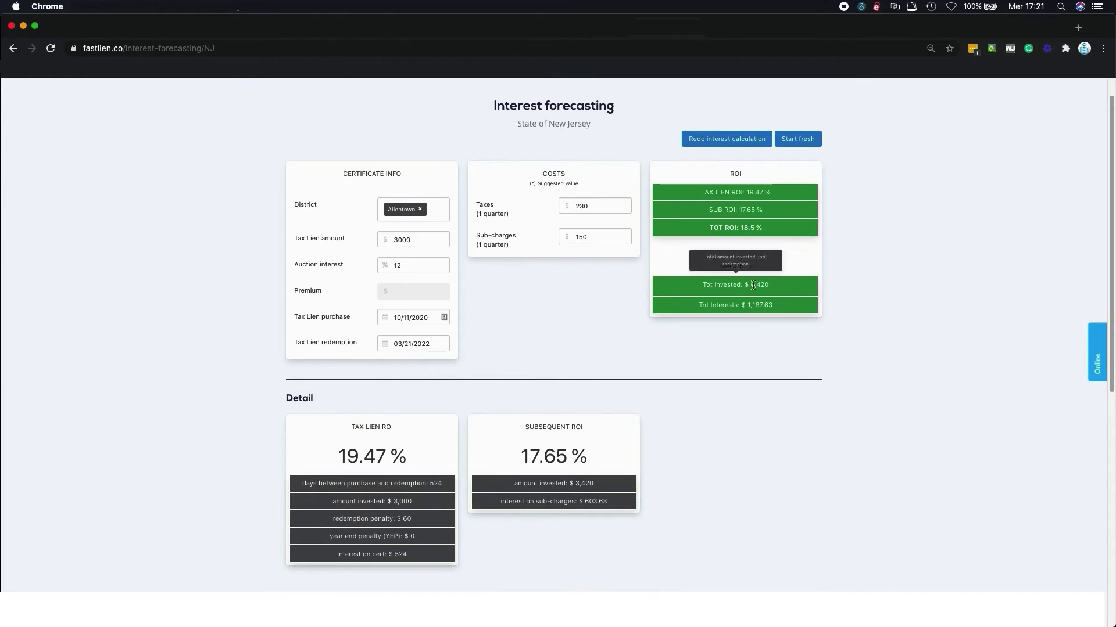
pyautogui.moveTo(750, 285)
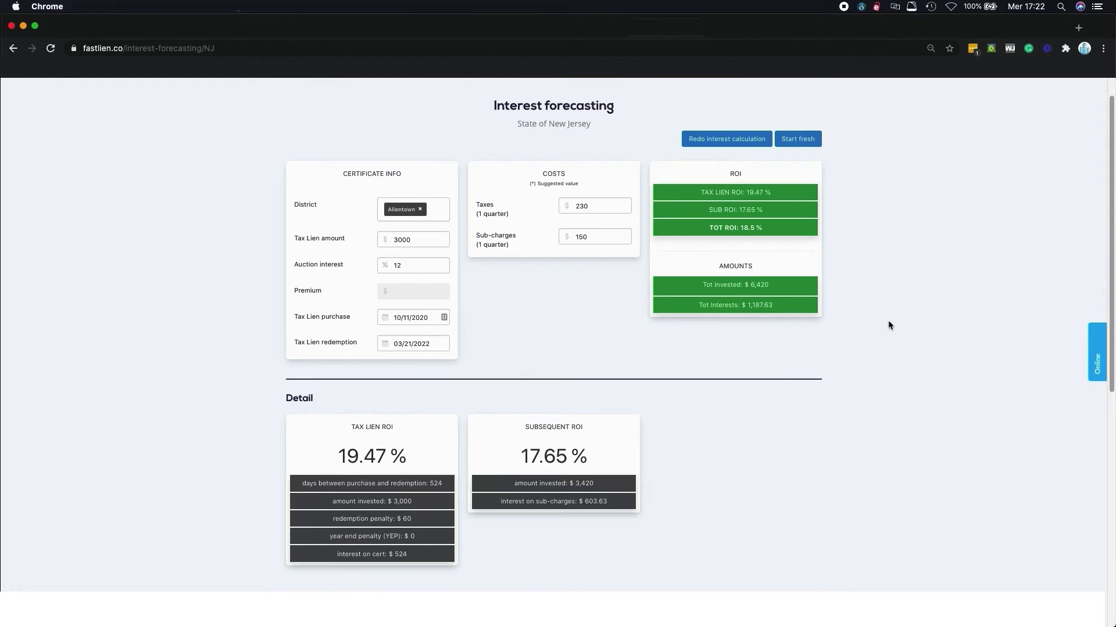
pyautogui.scroll(-5, 888, 323)
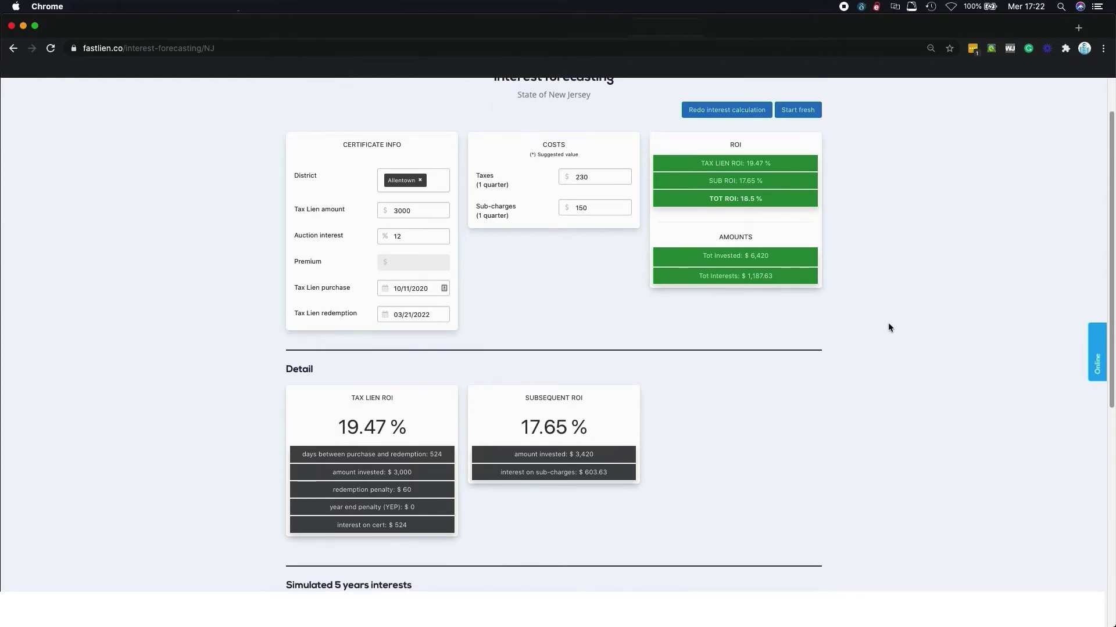
pyautogui.scroll(-1, 137, 278)
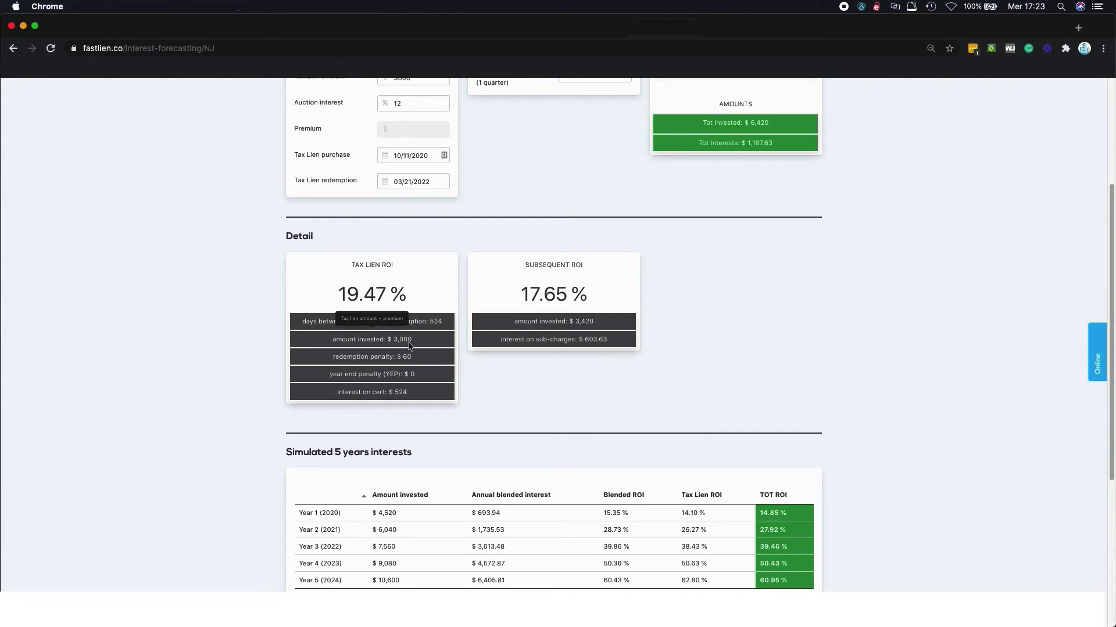
pyautogui.scroll(1, 204, 329)
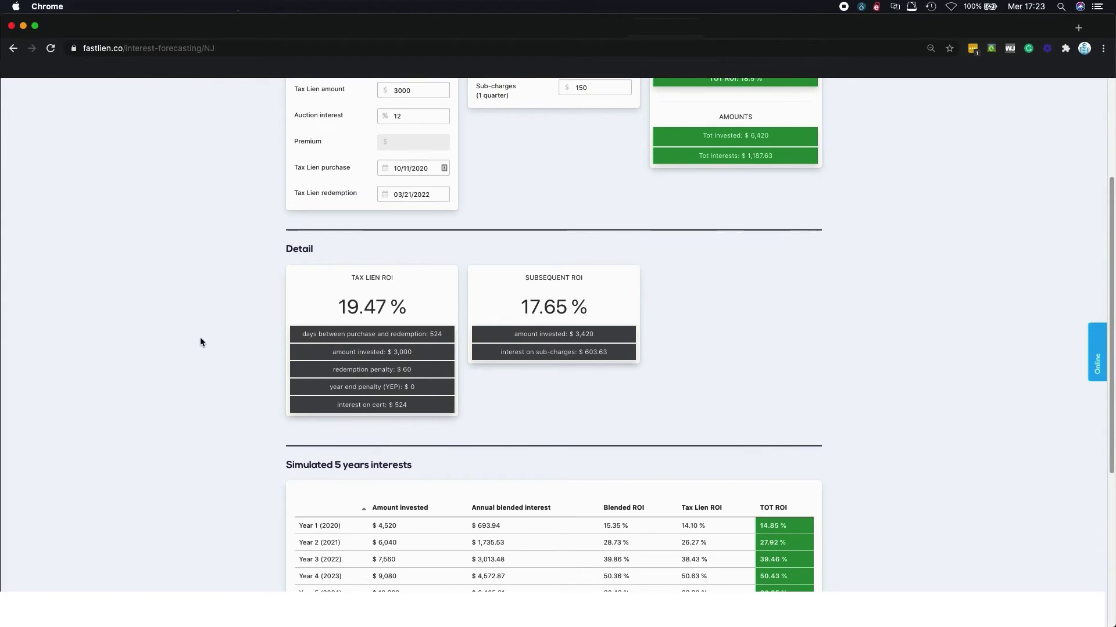
pyautogui.moveTo(401, 371)
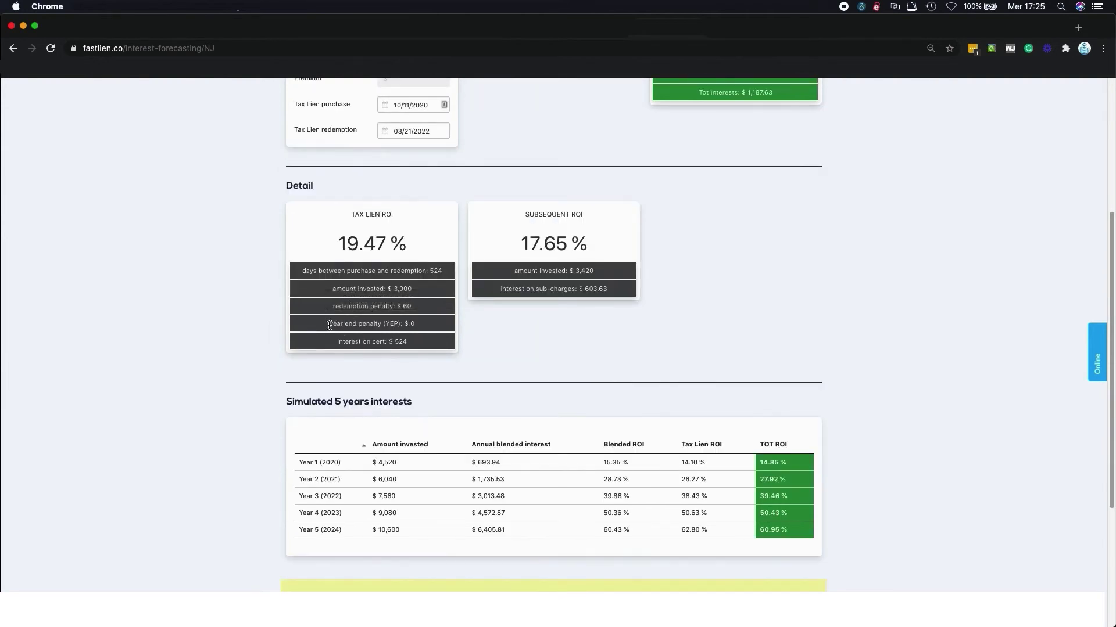
pyautogui.moveTo(395, 324)
pyautogui.scroll(-2, 845, 298)
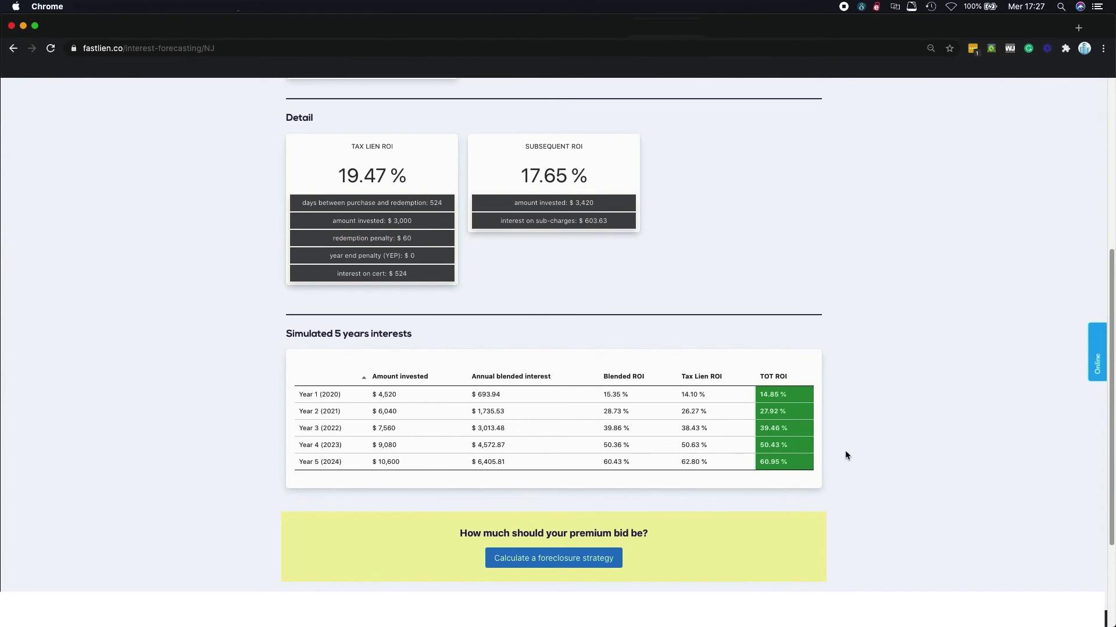
pyautogui.scroll(3, 845, 449)
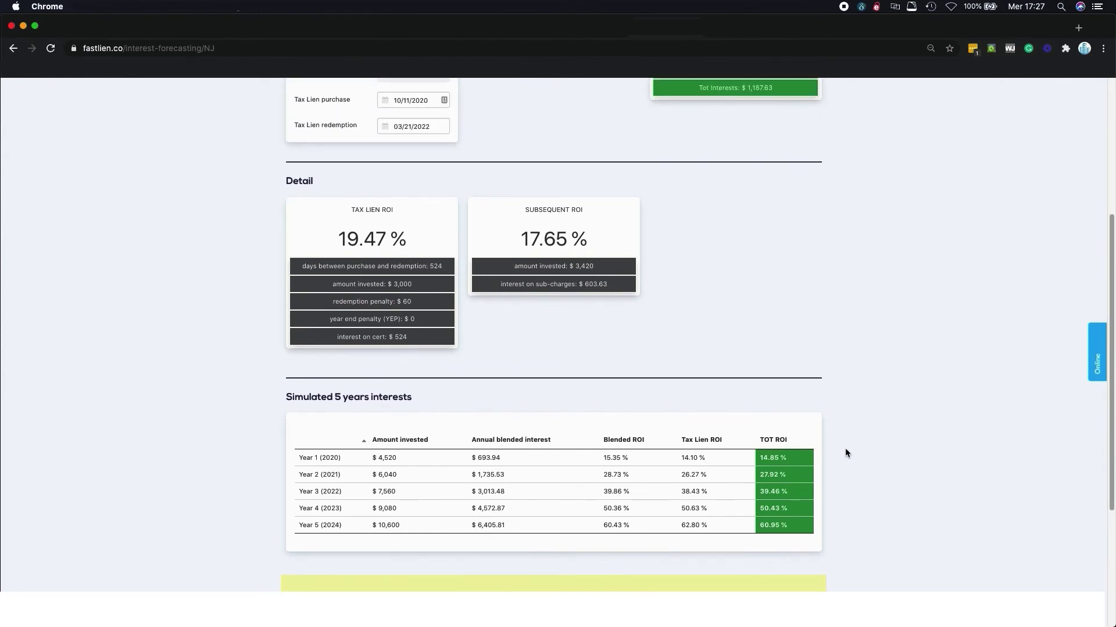
pyautogui.scroll(10, 846, 452)
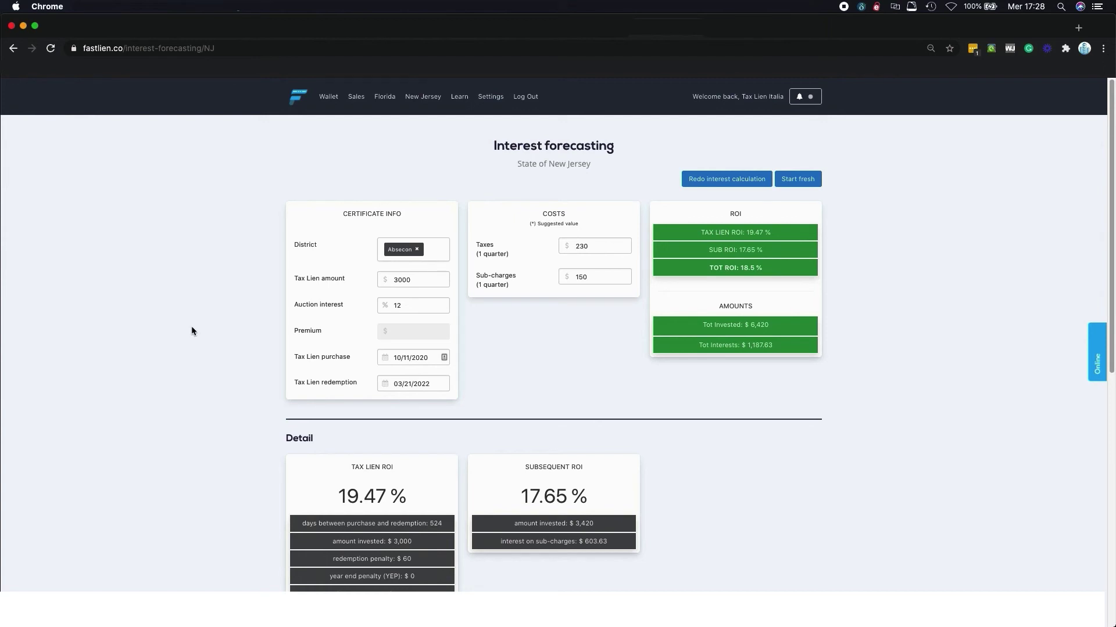
# - Redo the interest calculation with an auction interest of 0% and a premium of $2000
pyautogui.click(404, 307)
pyautogui.press('BackSpace')
pyautogui.press('BackSpace')
pyautogui.write('0')
pyautogui.click(394, 331)
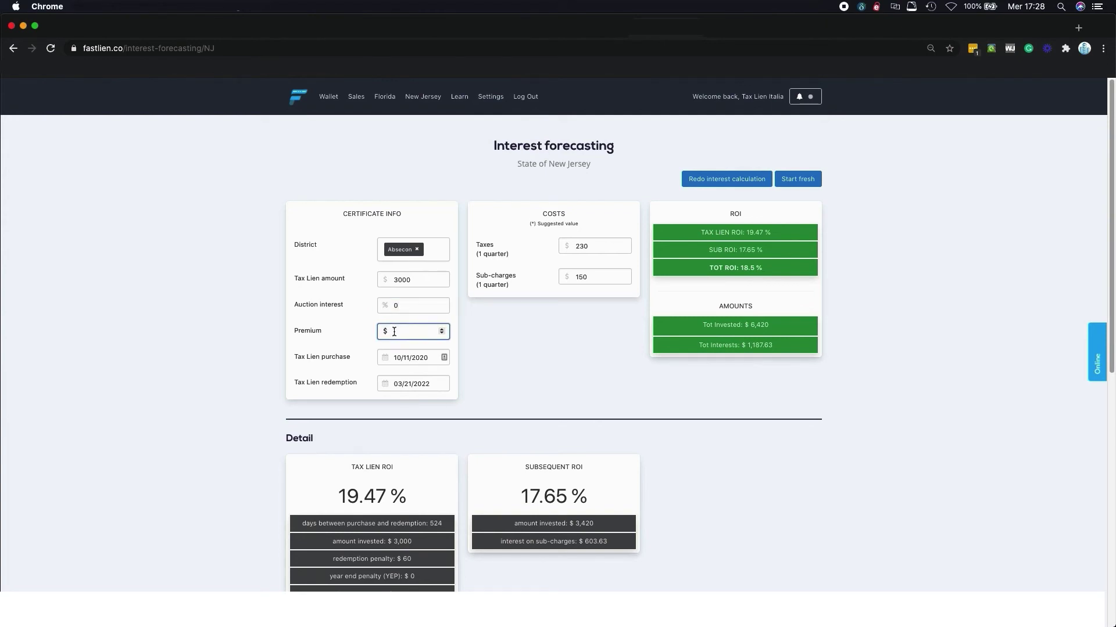
pyautogui.write('2000')
pyautogui.click(483, 340)
pyautogui.click(733, 184)
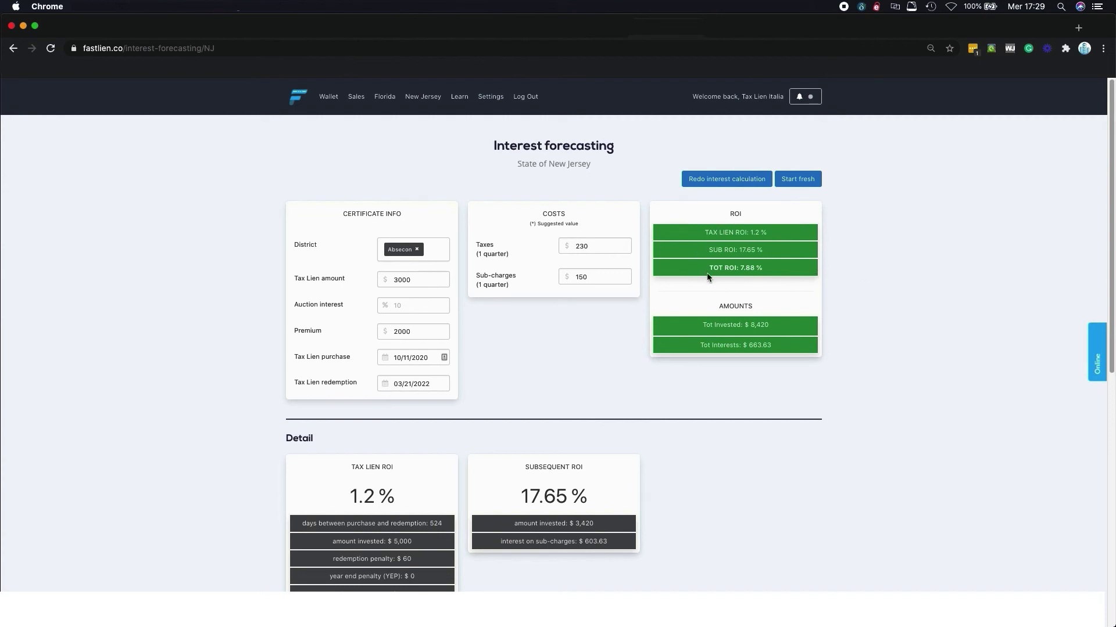
# - Review the recalculated ROI, total amounts, detail breakdown and five-year simulation for the premium bid
pyautogui.moveTo(744, 270)
pyautogui.scroll(-2, 905, 290)
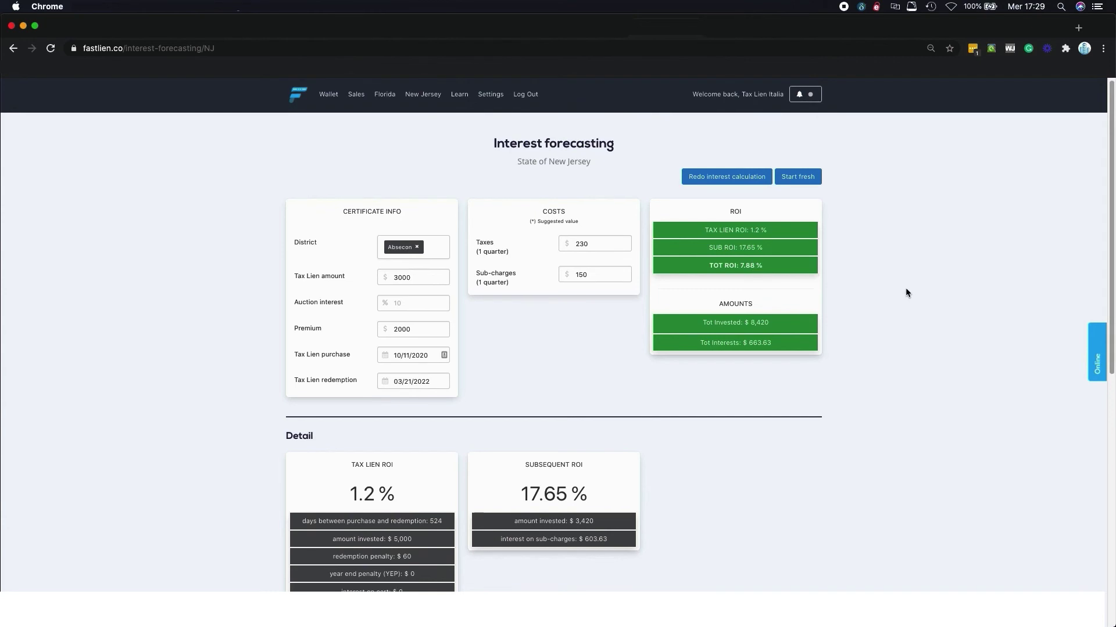
pyautogui.scroll(1, 837, 274)
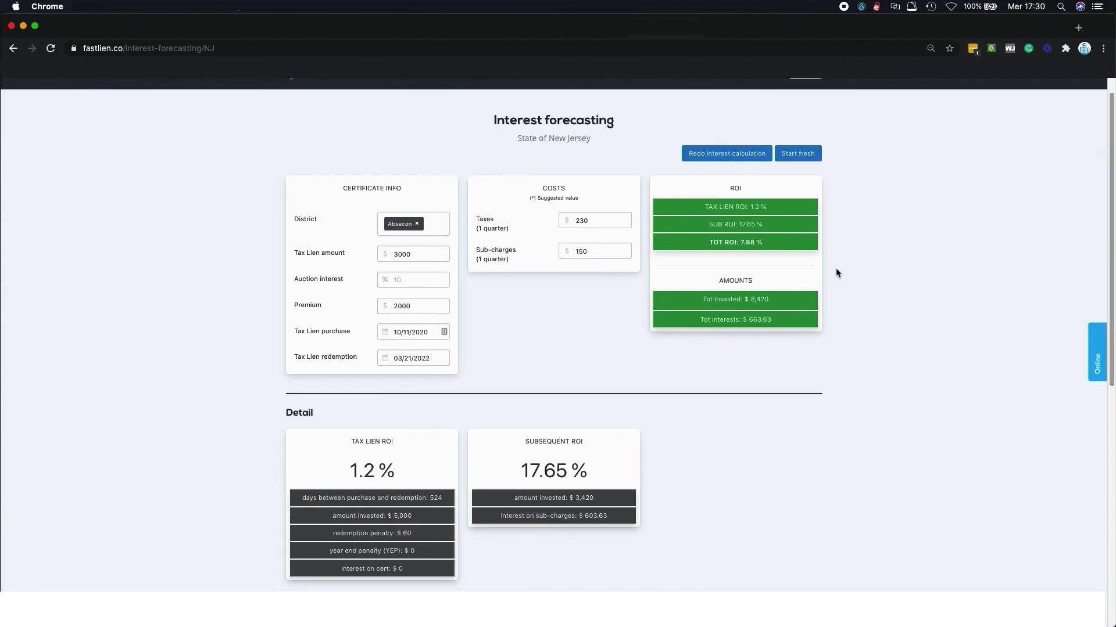
pyautogui.moveTo(723, 300)
pyautogui.scroll(-5, 892, 338)
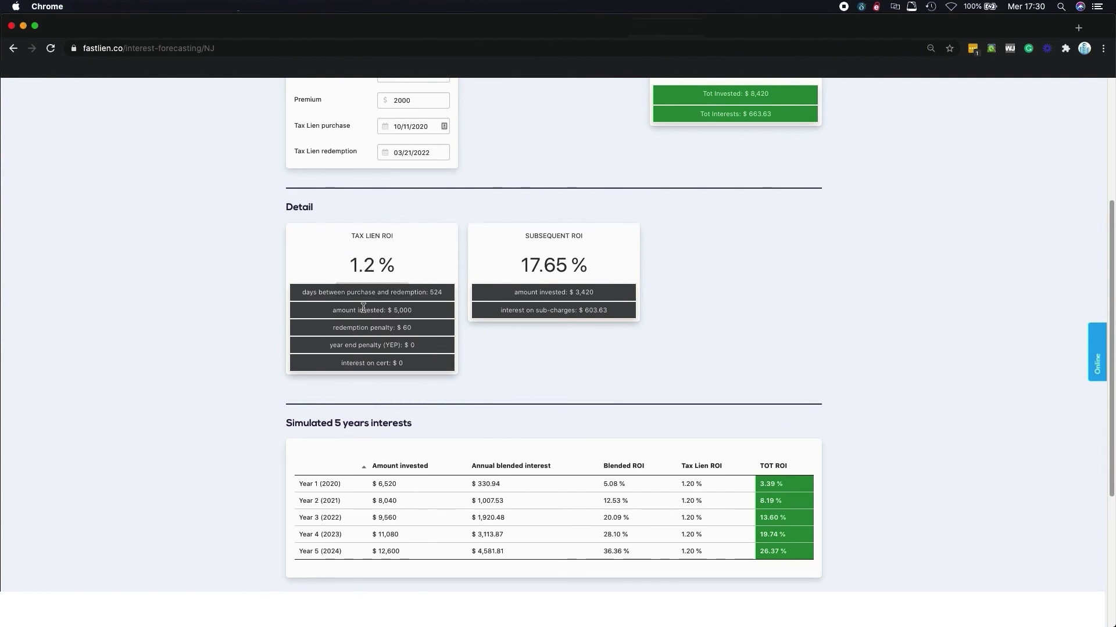
pyautogui.moveTo(380, 326)
pyautogui.scroll(-3, 911, 314)
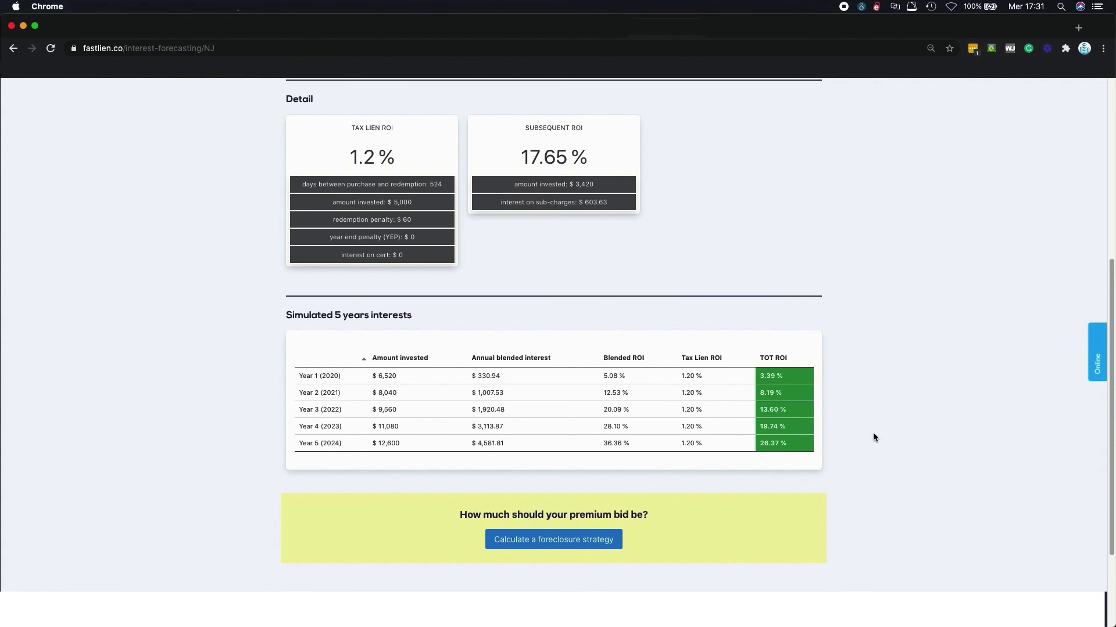
pyautogui.scroll(6, 873, 432)
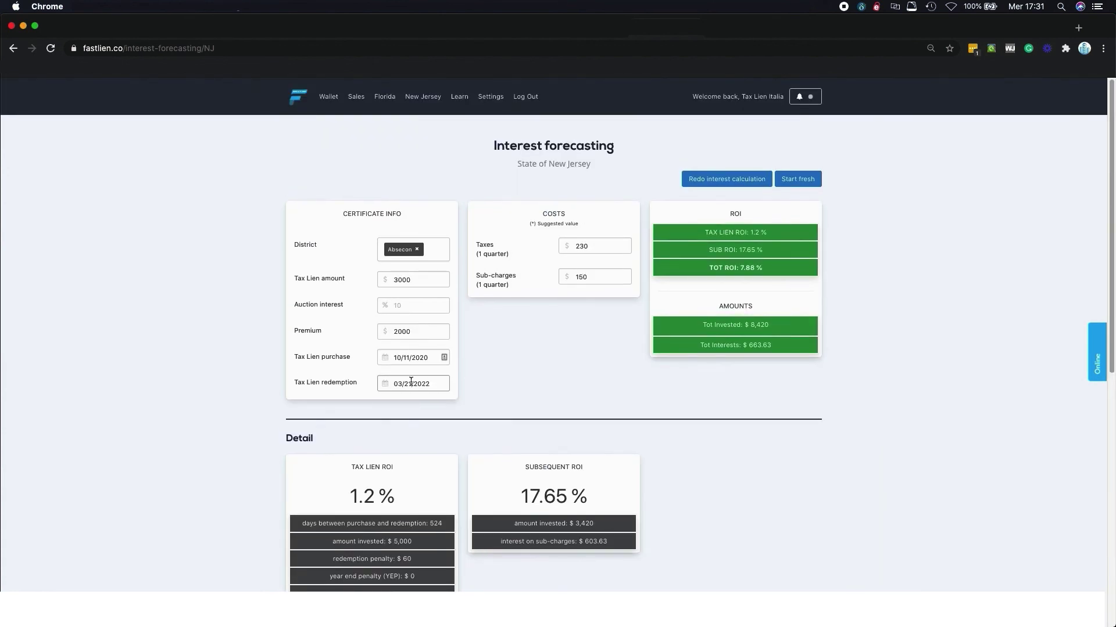